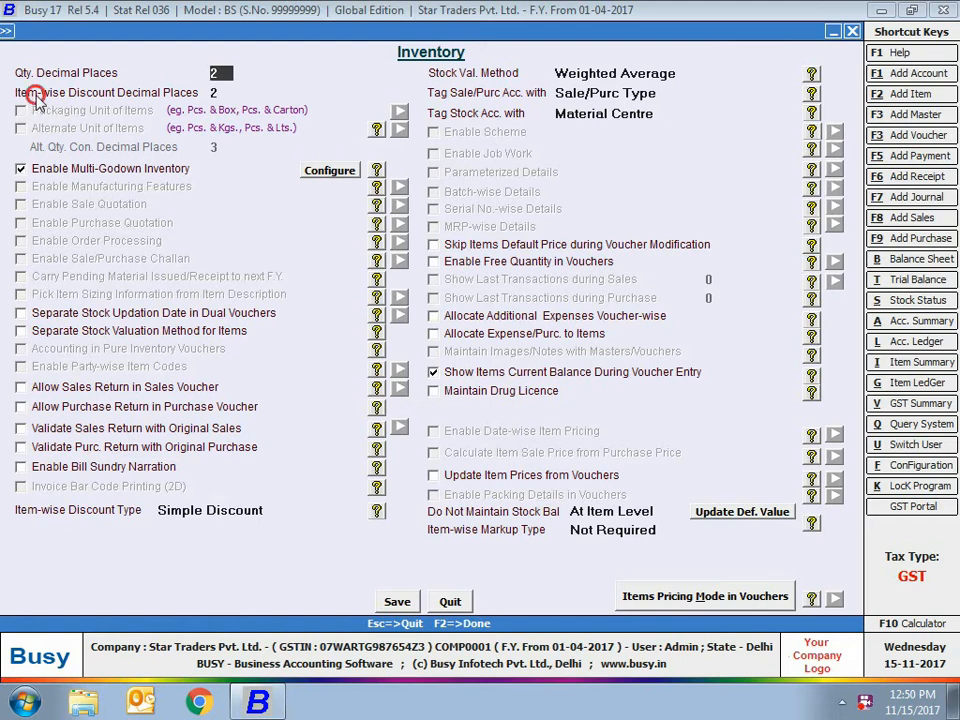
Step: Try the Material Centre at Item Level option in the multi-godown inventory configuration, and switch it back off
key(Return)
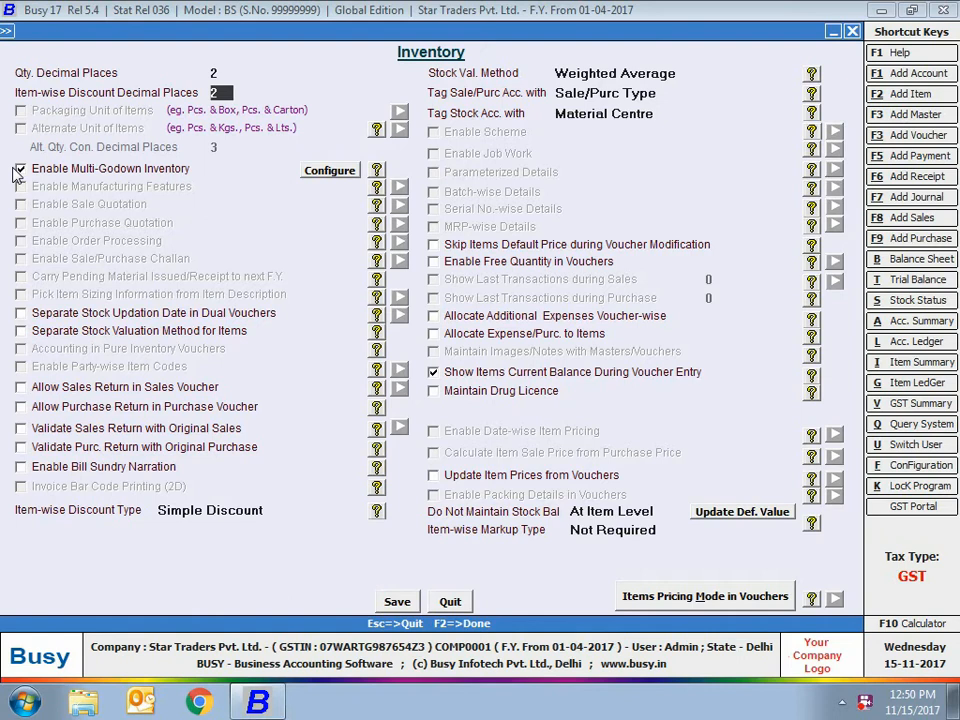
click(326, 171)
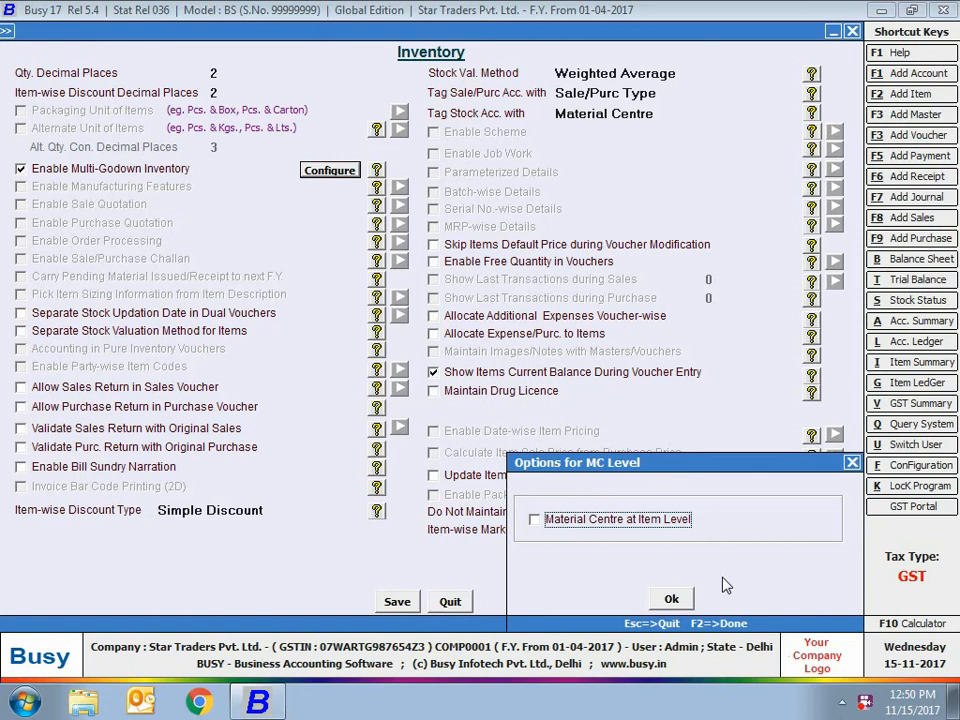
click(605, 519)
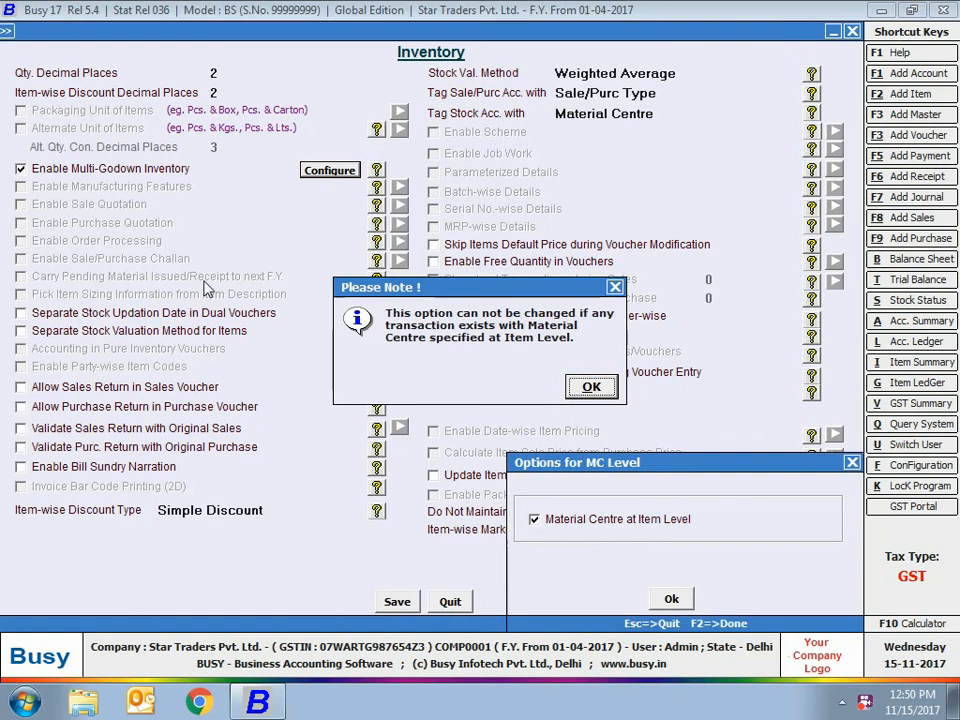
click(608, 390)
click(565, 527)
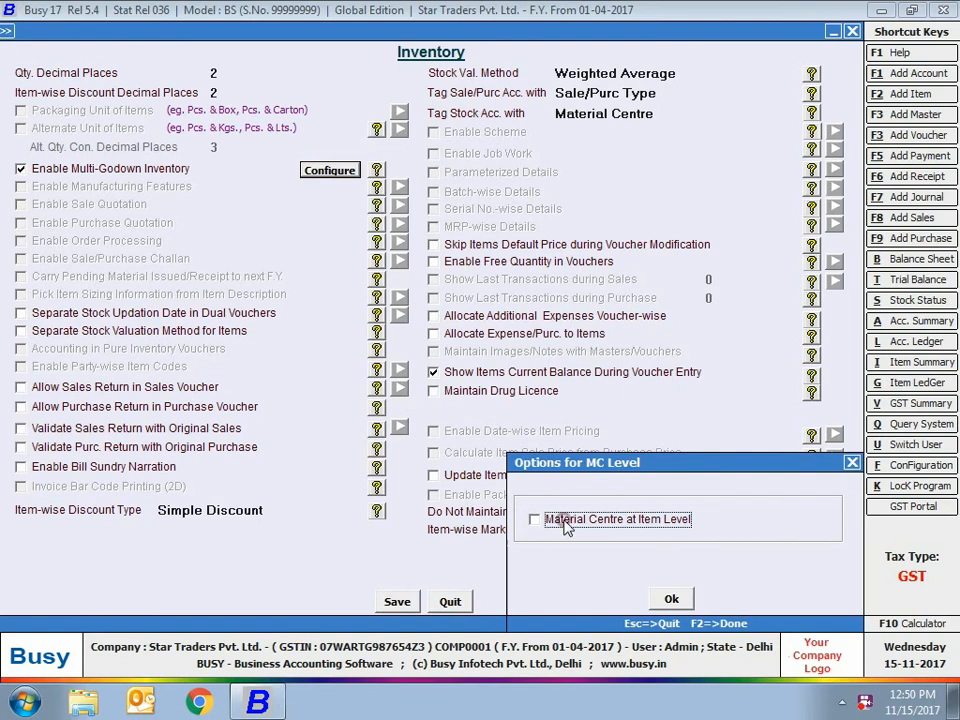
click(671, 598)
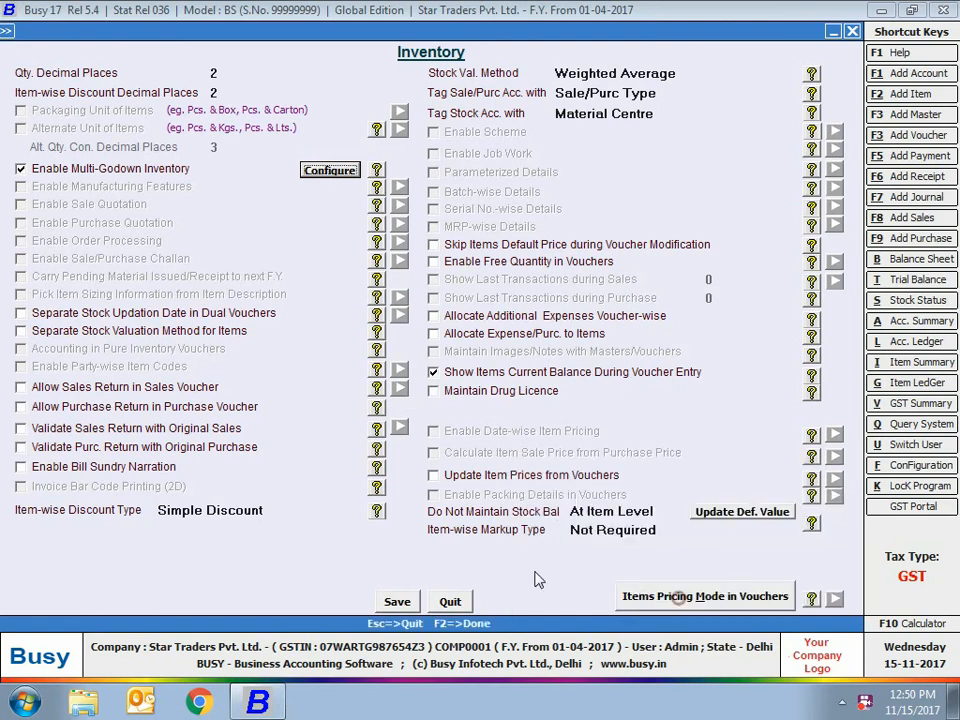
Step: Enable Separate Stock Updation Date in Dual Vouchers, and switch Separate Stock Valuation Method for Items on and back off
click(118, 313)
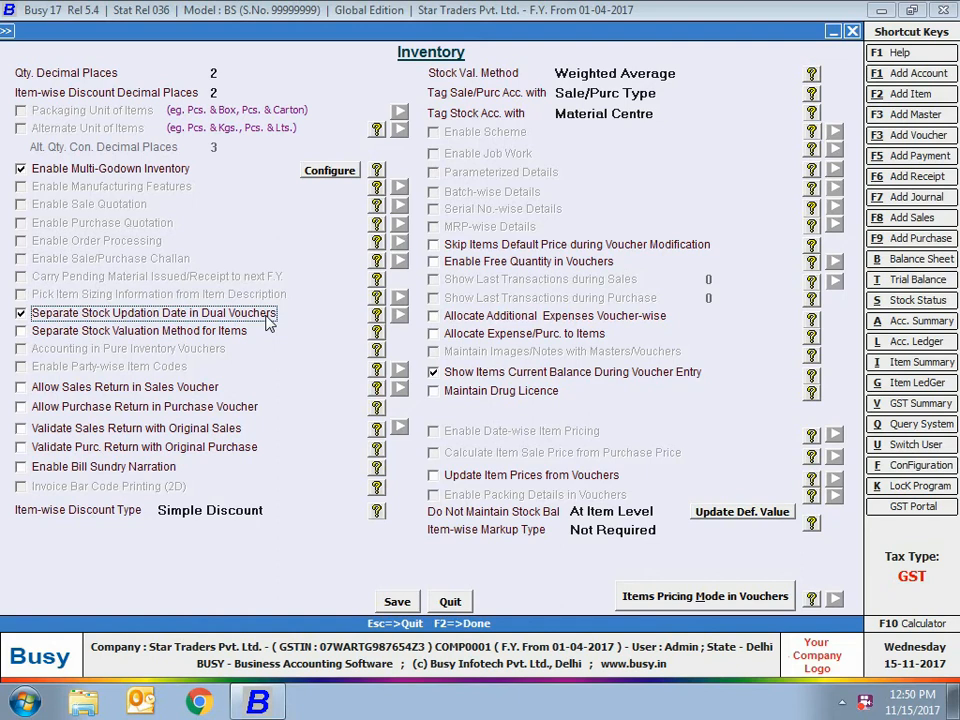
click(21, 331)
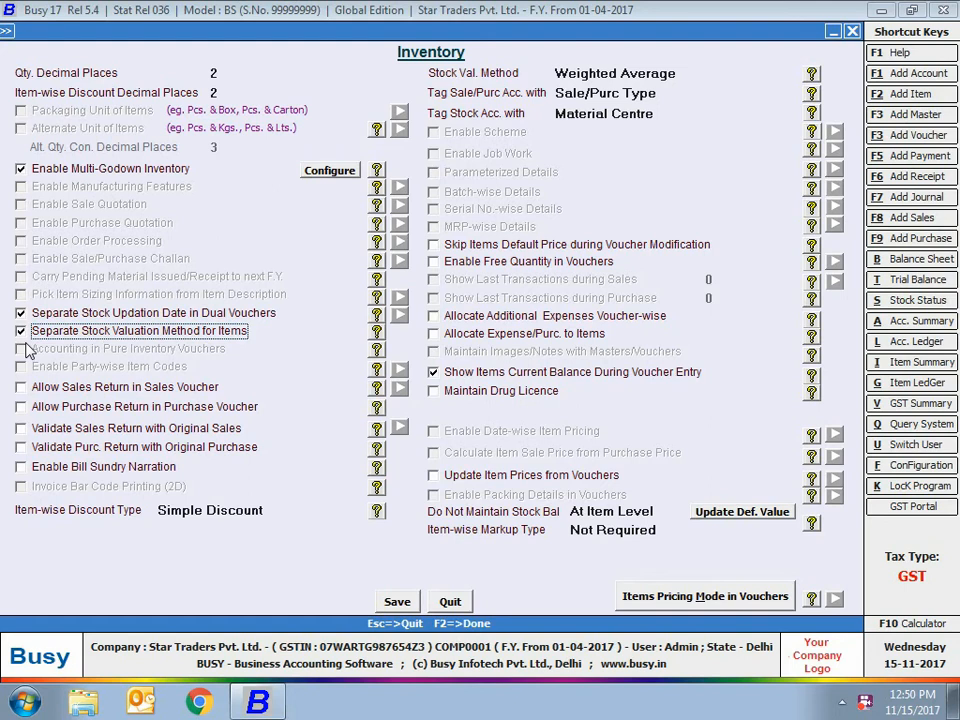
click(92, 331)
Step: Allow sales returns in sales vouchers and purchase returns in purchase vouchers, and validate both against the original transactions
click(72, 388)
click(72, 409)
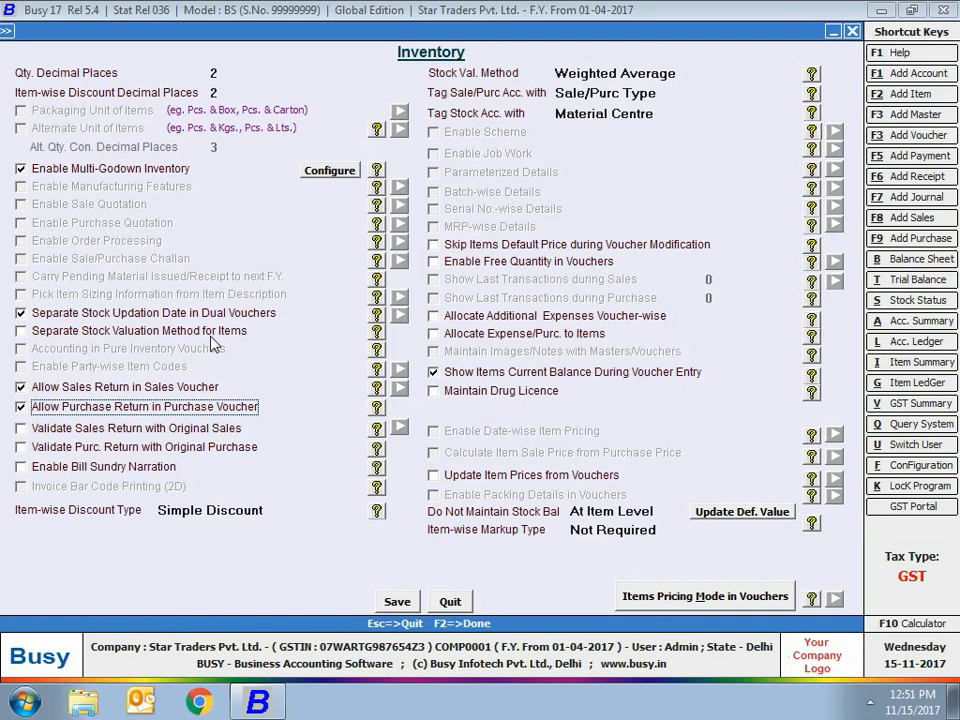
click(205, 429)
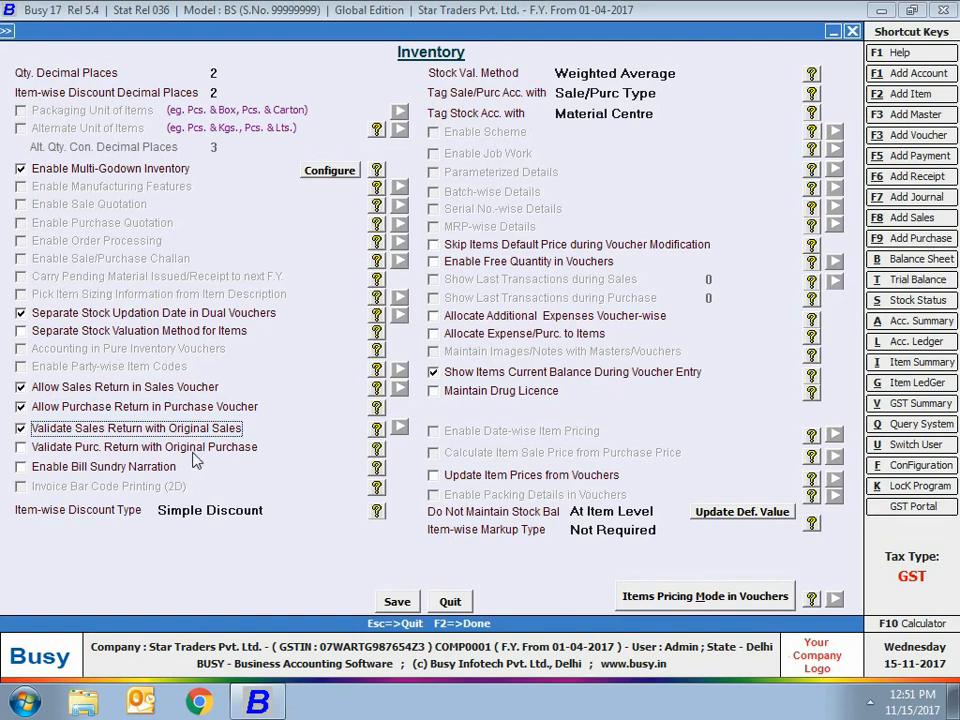
click(197, 449)
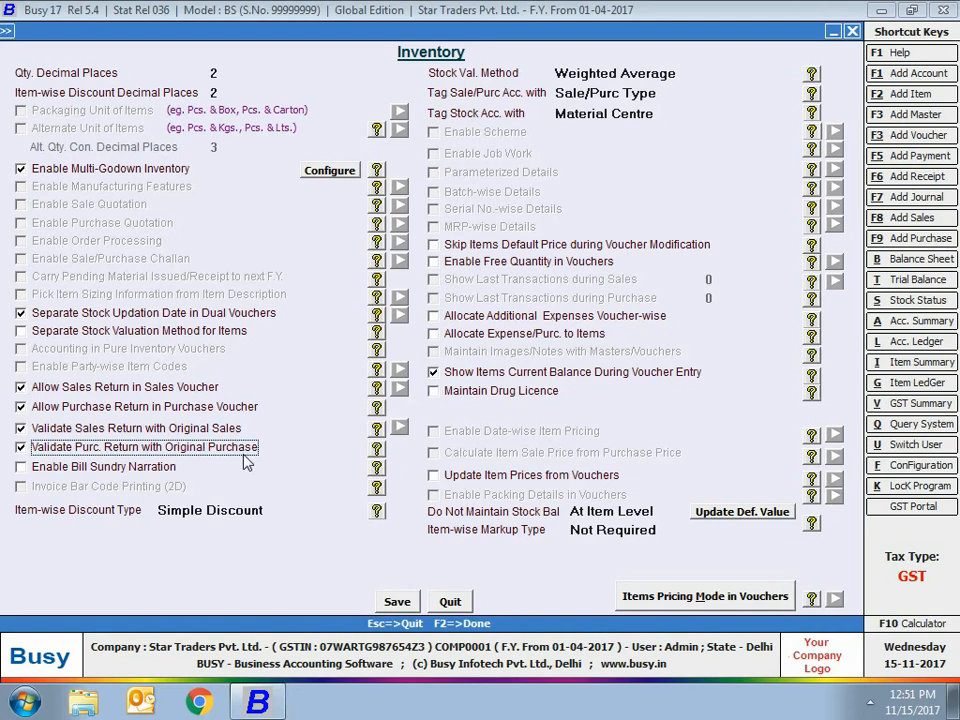
Step: Try the Enable Bill Sundry Narration option and switch it back off
click(122, 466)
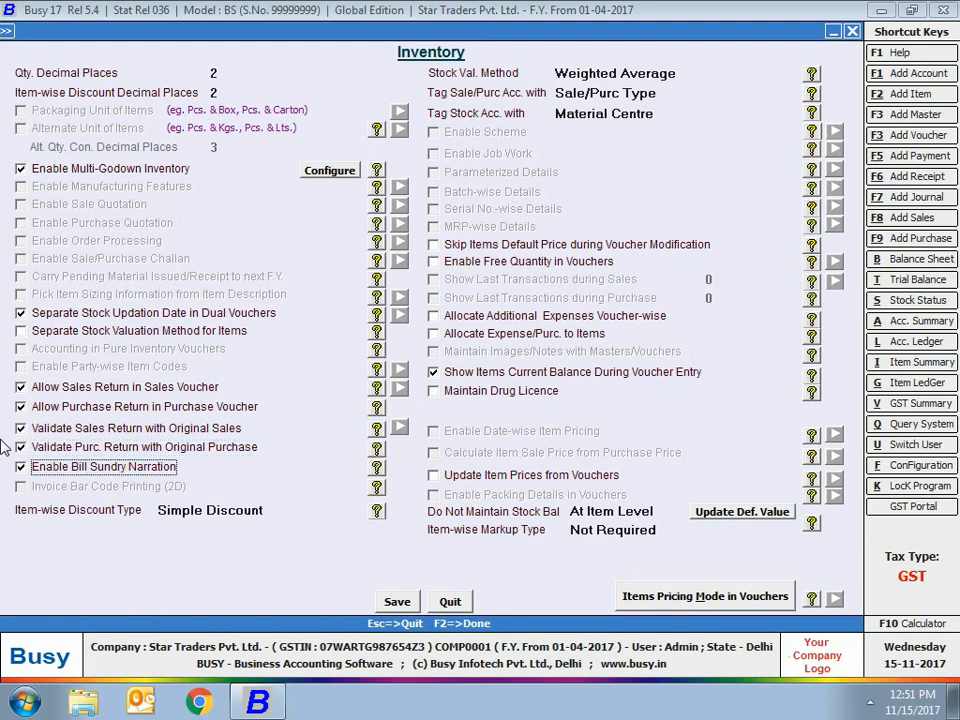
click(21, 466)
Step: Set stock valuation to Weighted Average, sale/purchase account tagging to Sale/Purc Type and stock account tagging to Material Centre
click(615, 75)
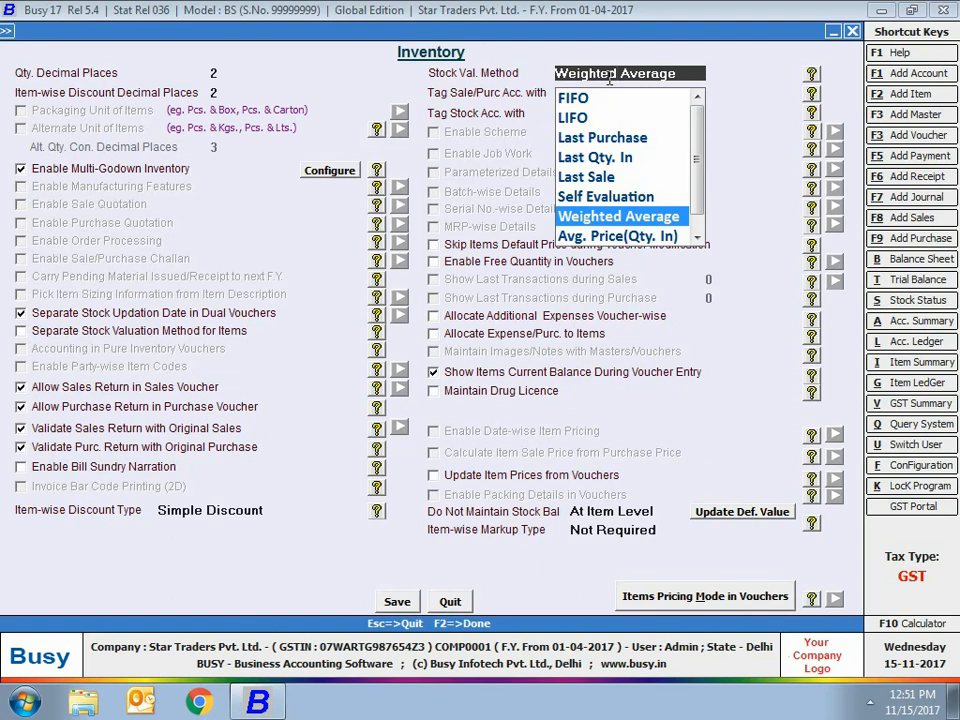
click(574, 214)
click(588, 93)
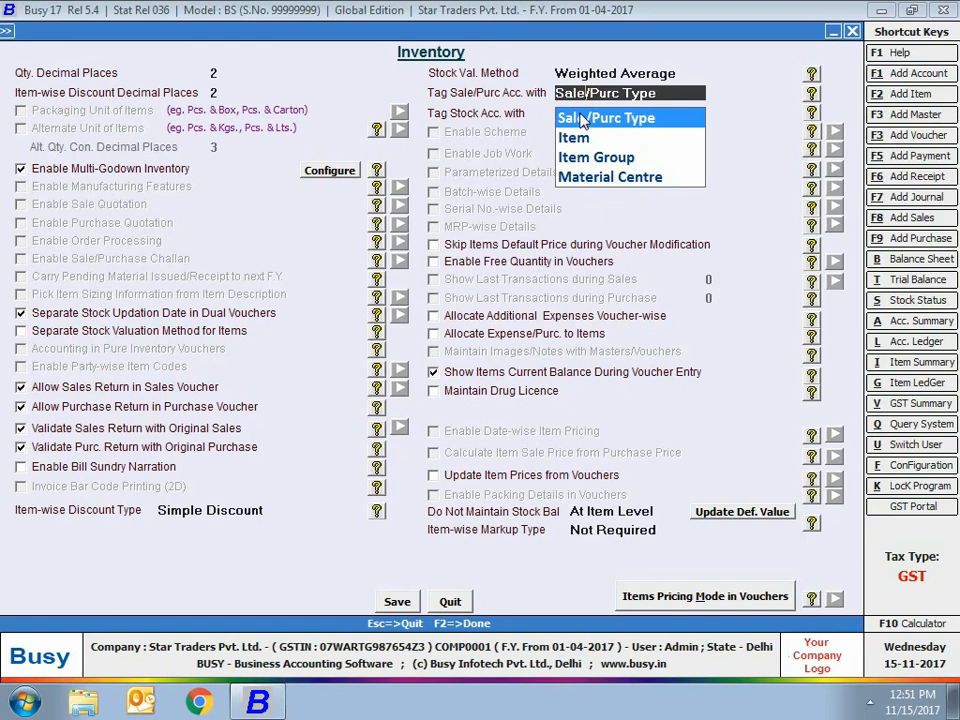
click(583, 120)
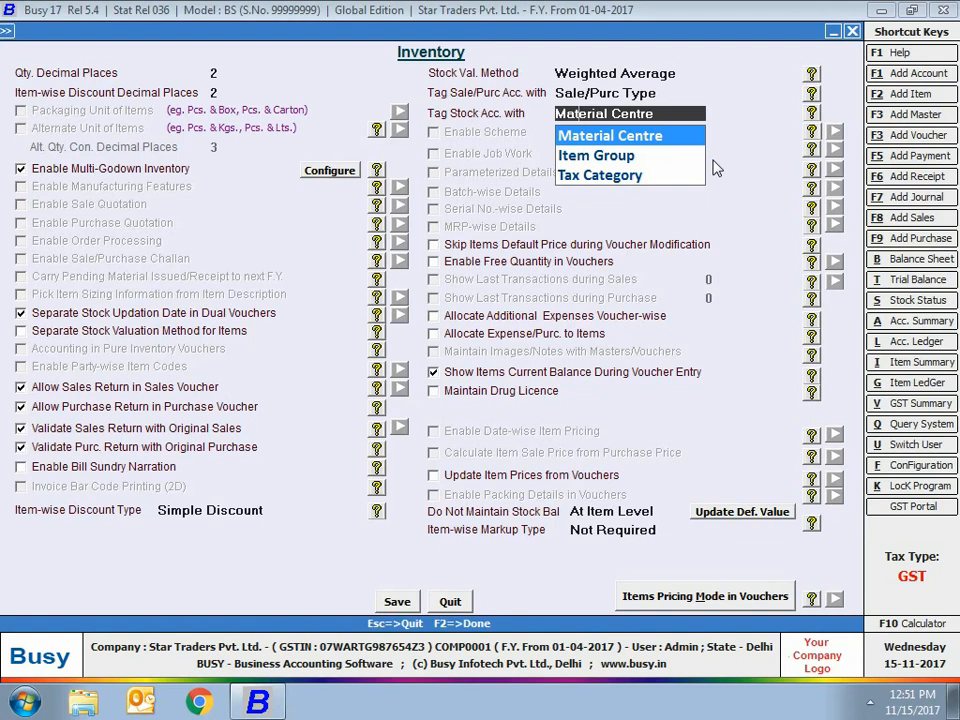
click(561, 137)
Step: Try the Skip Items Default Price during Voucher Modification option and switch it back off
click(447, 245)
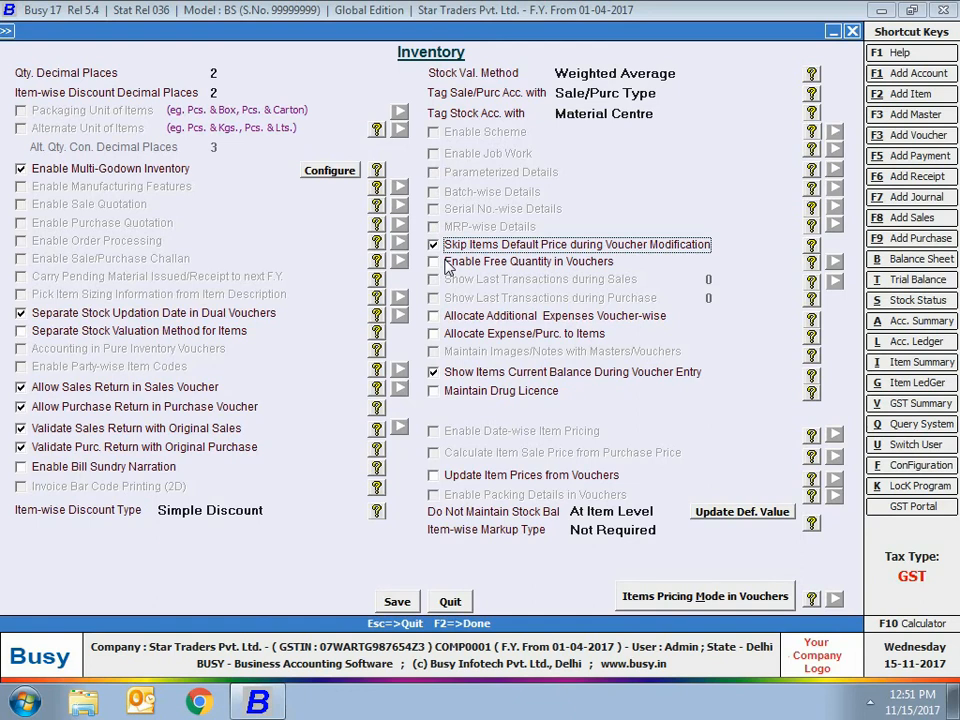
key(space)
Step: Enable Free Quantity in Vouchers with GST calculated on free quantity in case of tax on MRP
click(454, 265)
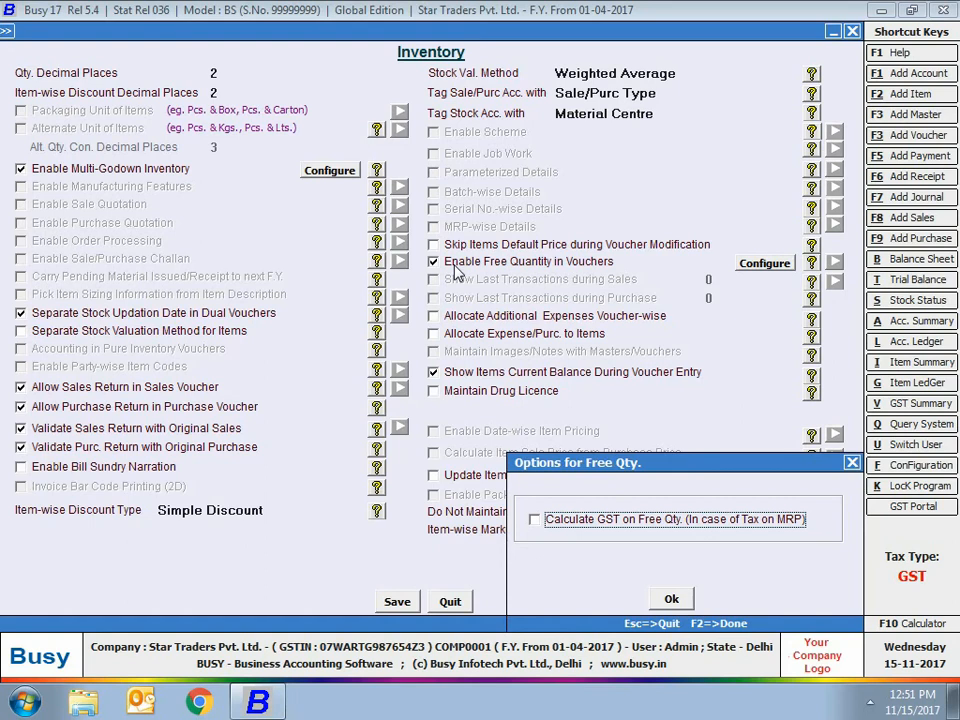
click(537, 519)
click(665, 600)
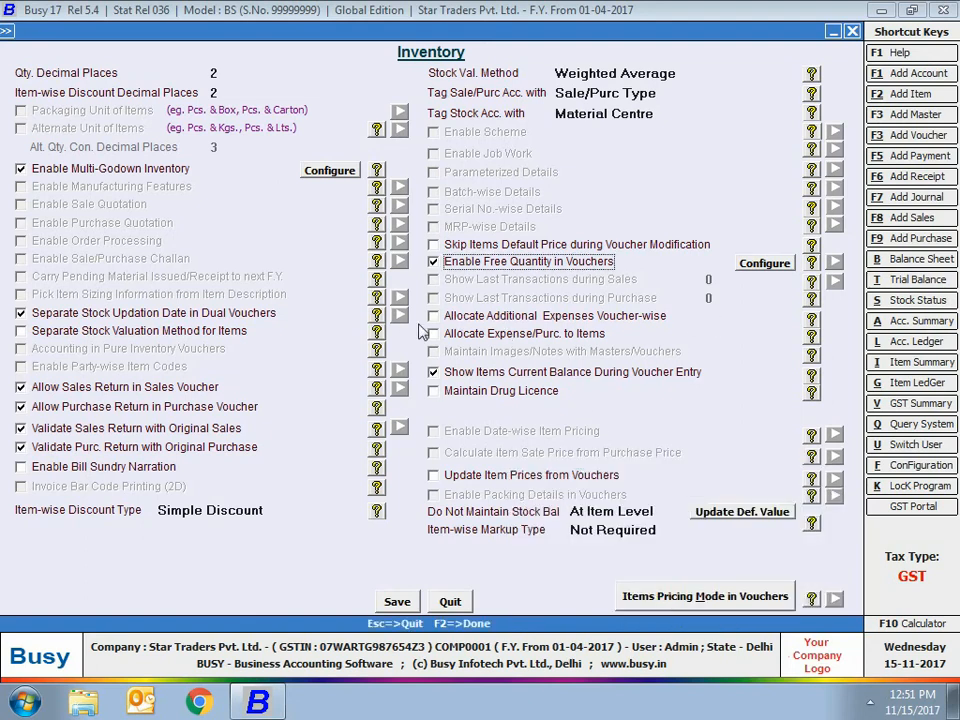
Step: Try the Maintain Drug Licence option with its two licence number fields, and switch it back off
key(Down)
key(Down)
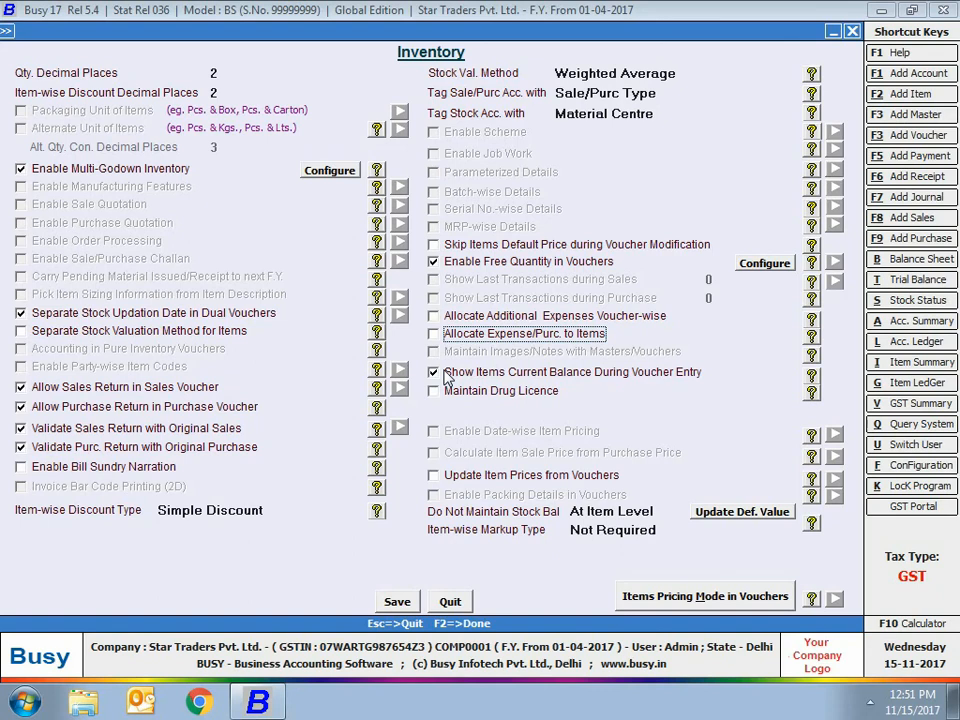
click(493, 390)
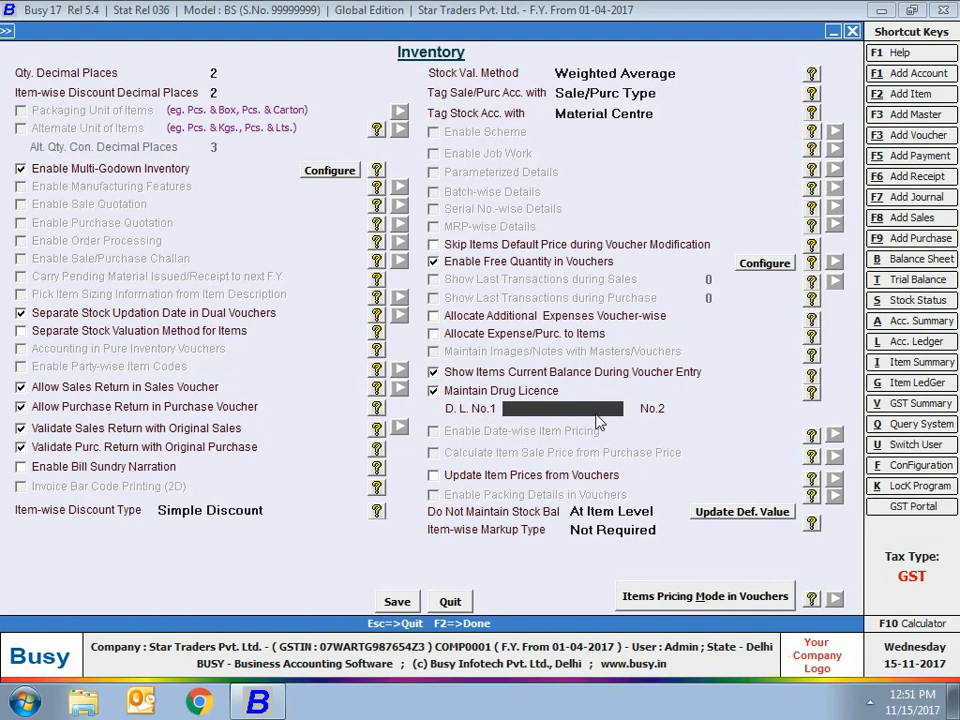
click(643, 409)
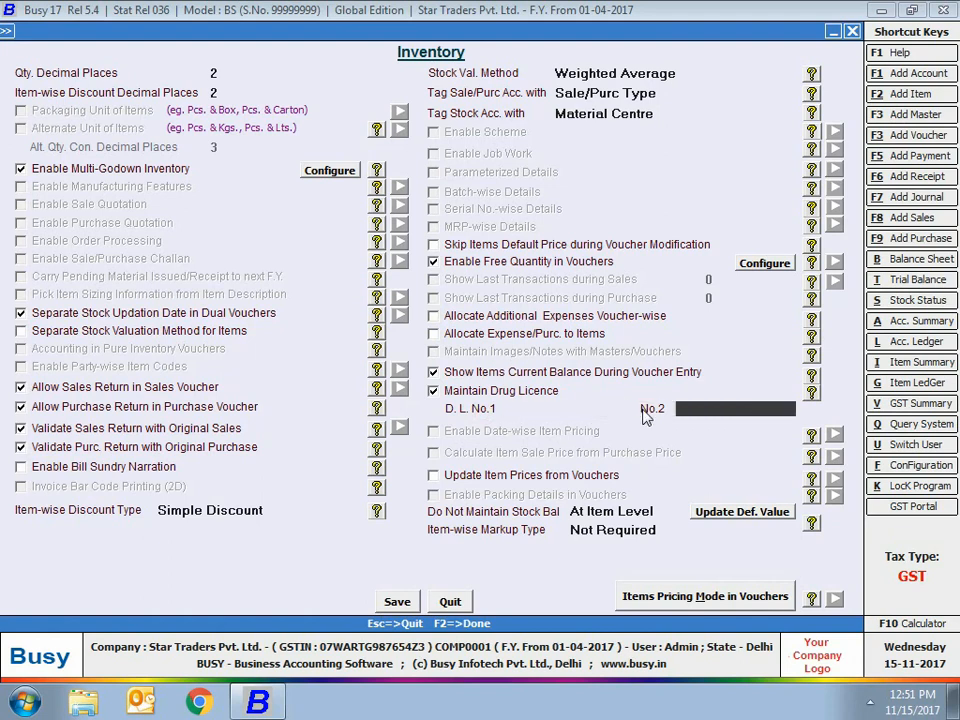
click(496, 391)
Step: Try Update Item Prices from Vouchers and view its options for last sale and last purchase price
click(480, 478)
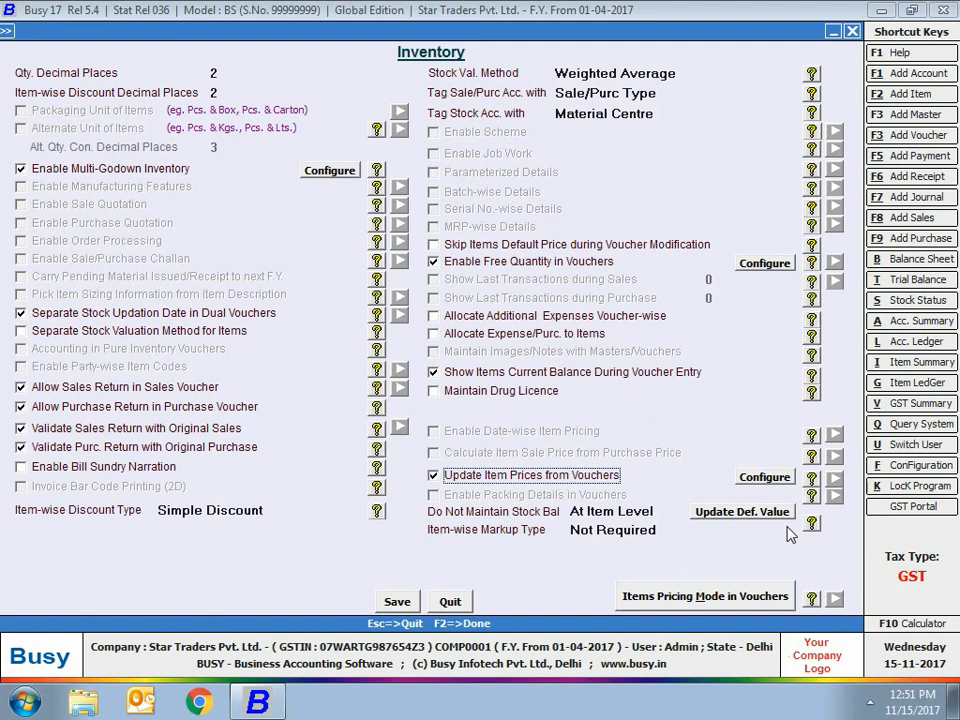
click(764, 478)
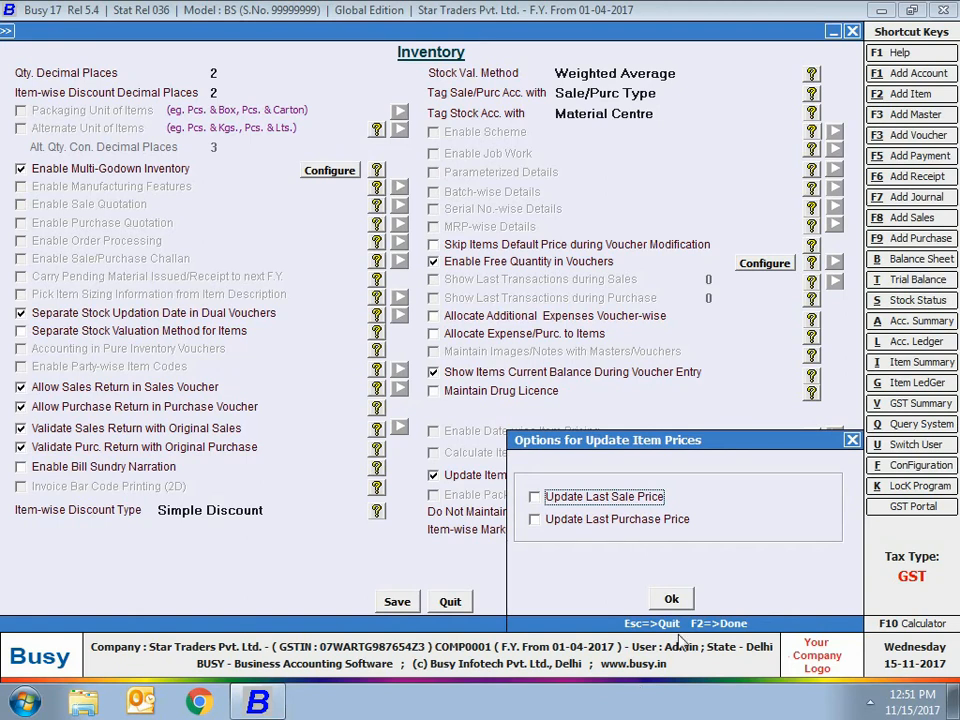
click(671, 598)
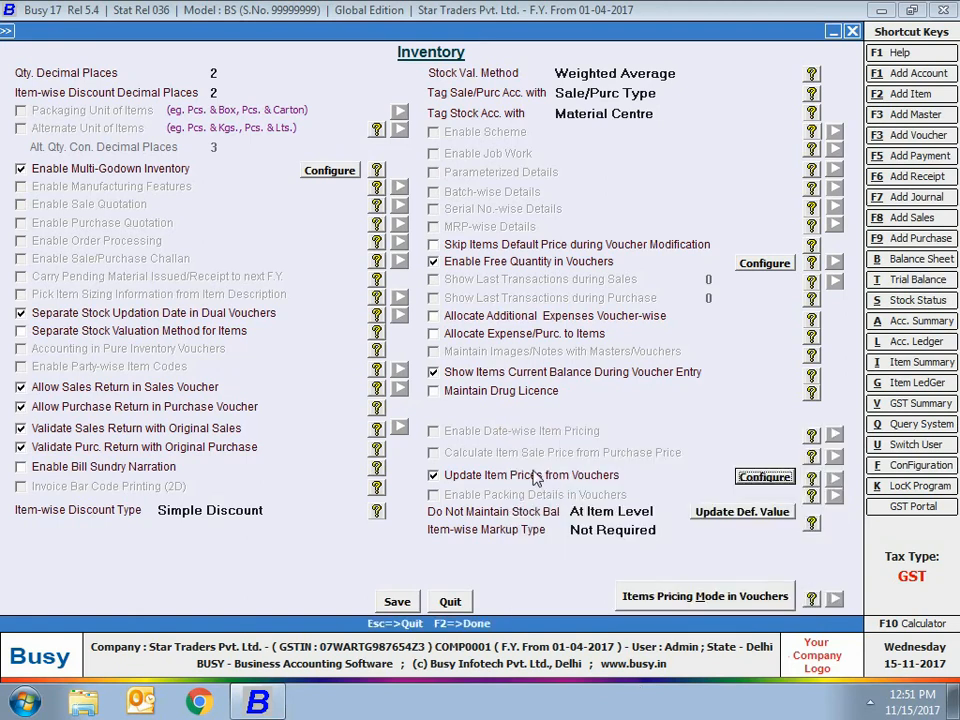
Step: Set Do Not Maintain Stock Bal to At Item Level and the item-wise markup type to Not Required
click(488, 508)
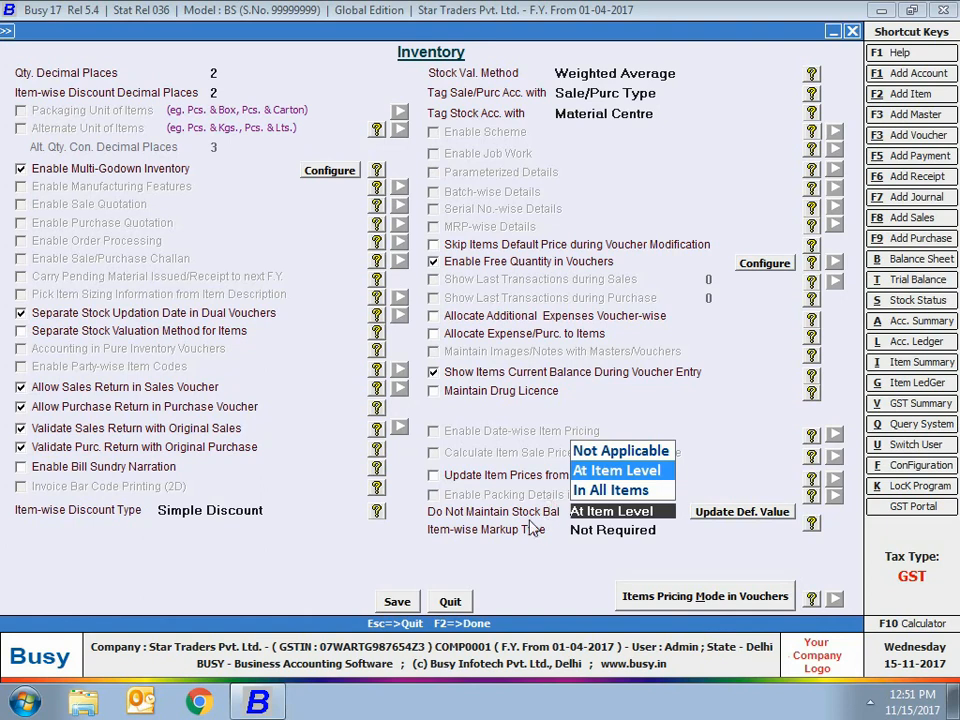
key(Return)
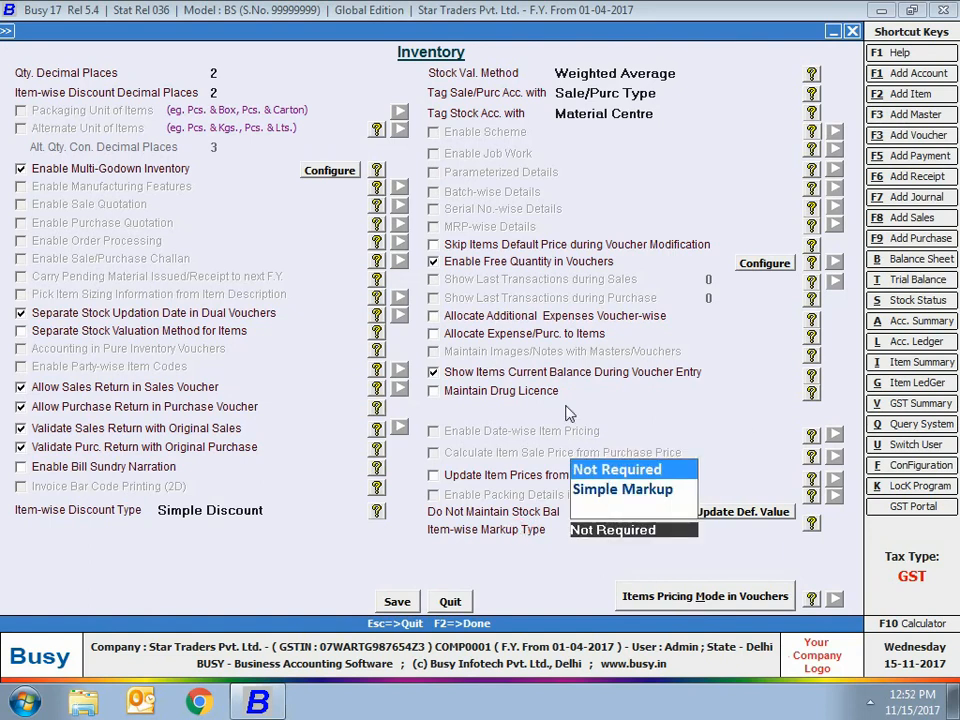
key(Return)
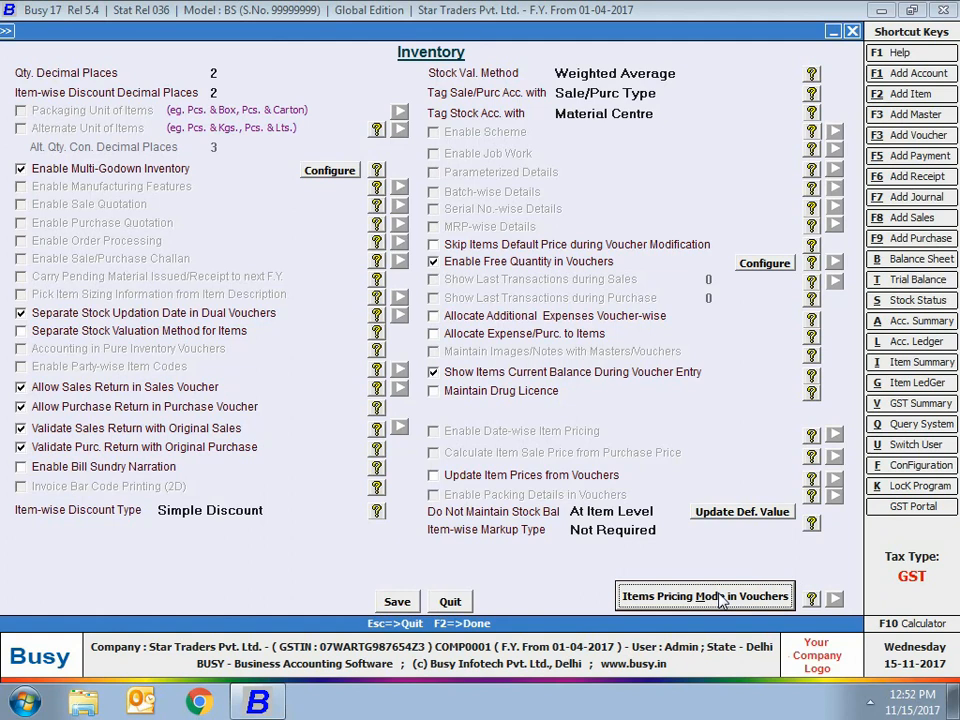
Step: Try Show Party's Last Prices in Sales Vouchers as the sale pricing mode and view its unit-wise transaction option
click(720, 597)
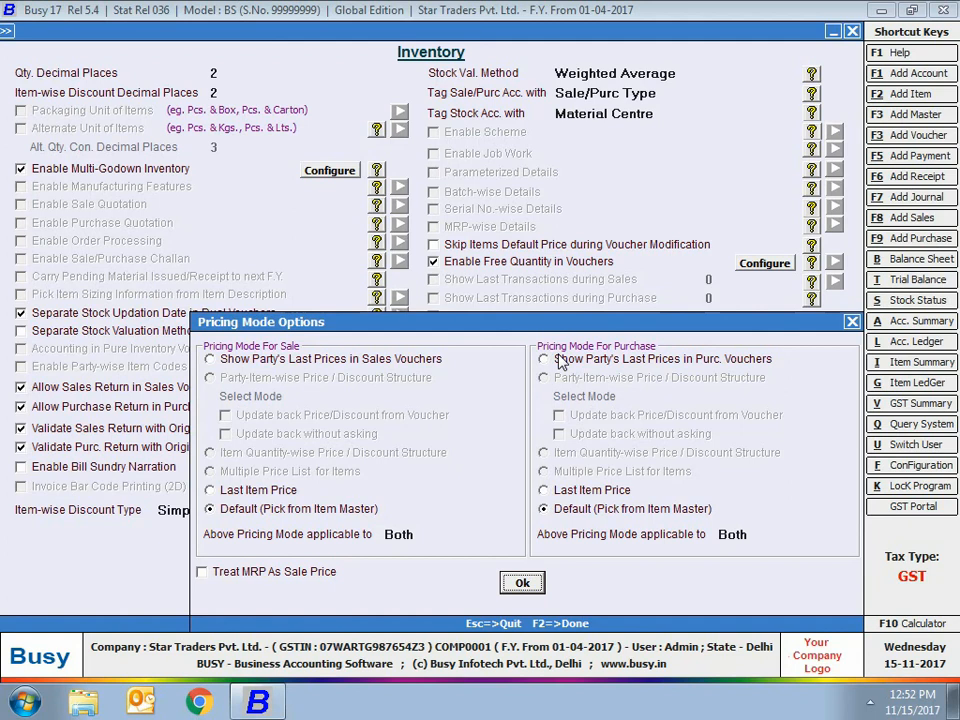
click(240, 360)
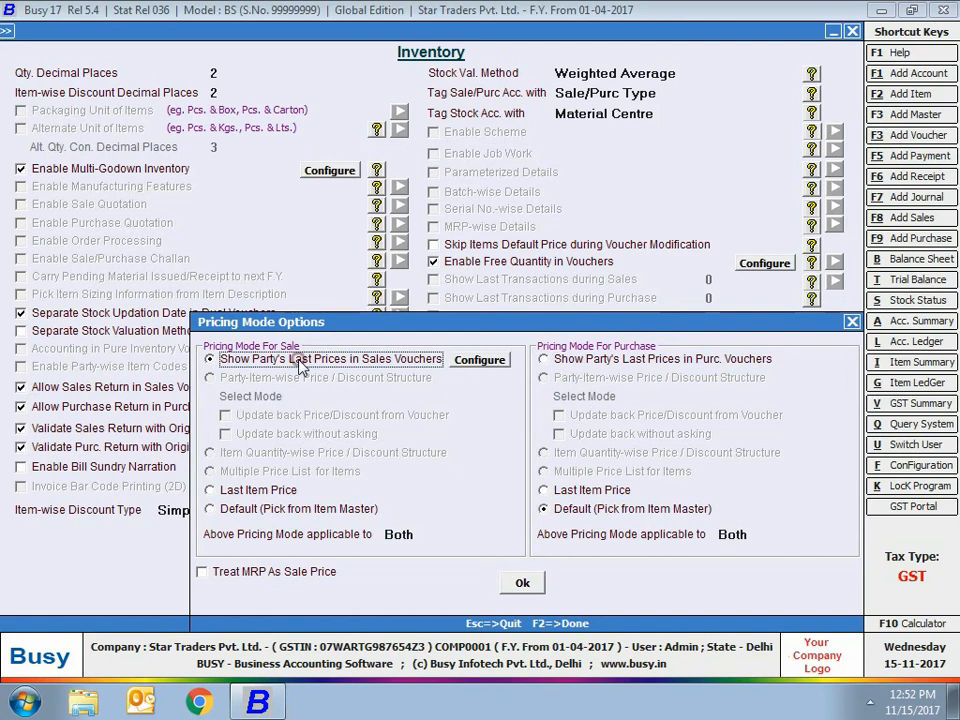
click(480, 362)
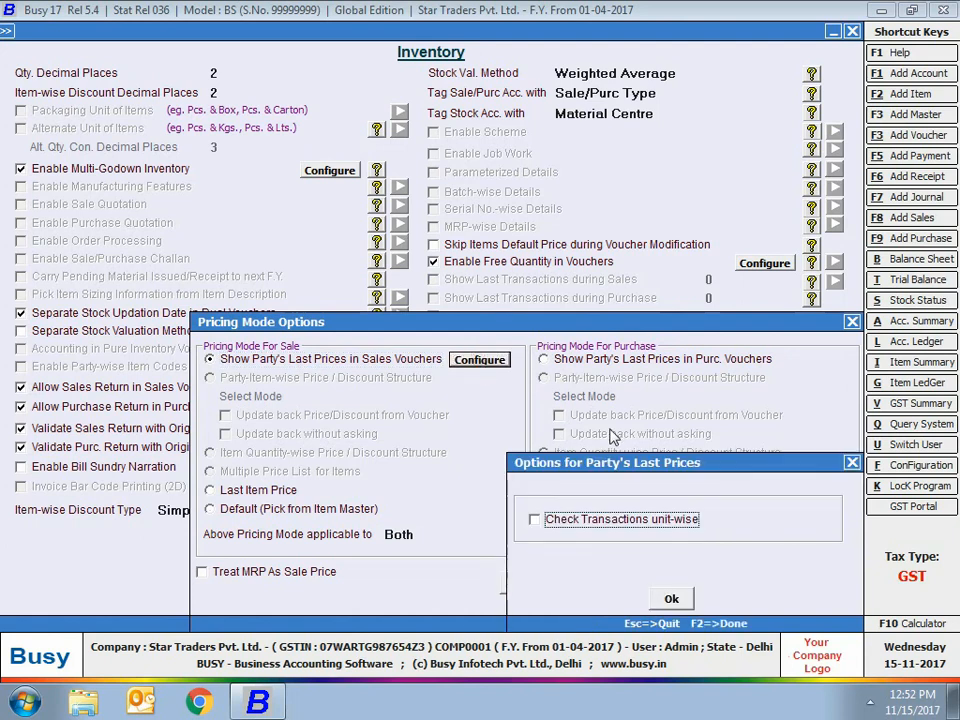
click(667, 600)
Step: Try Last Item Price as the pricing mode for both sale and purchase, viewing the sale mode's extra options
click(240, 490)
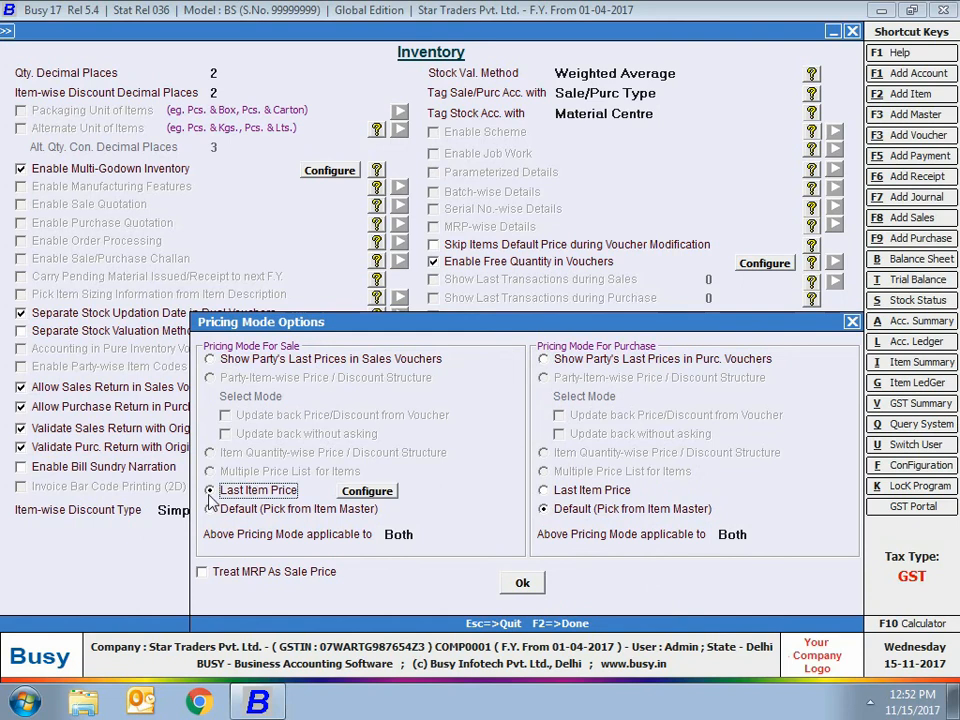
click(367, 491)
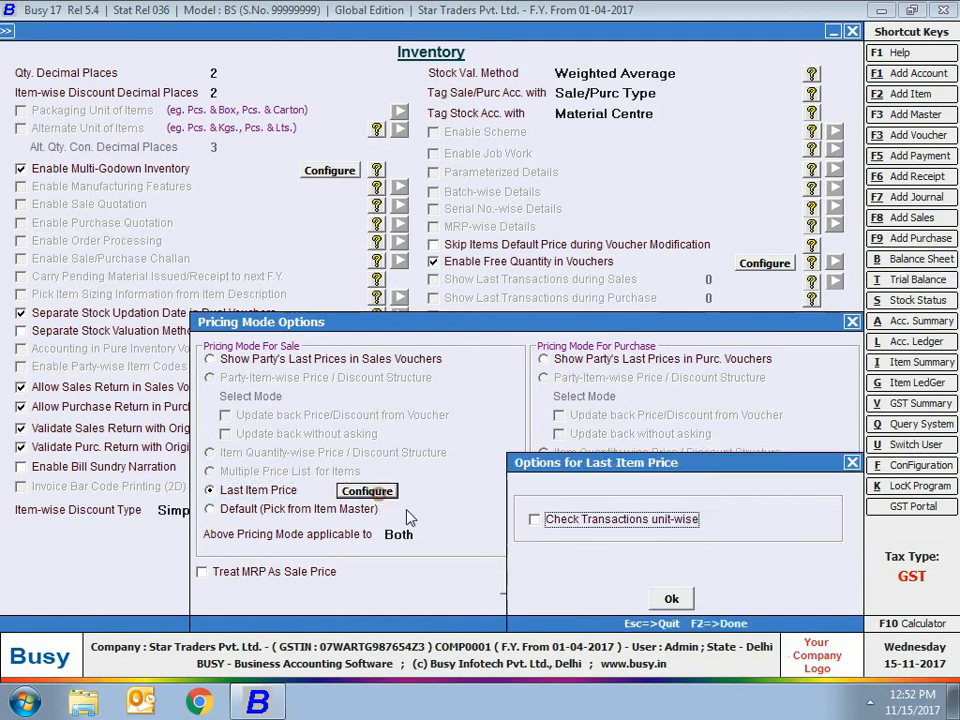
click(672, 595)
click(544, 492)
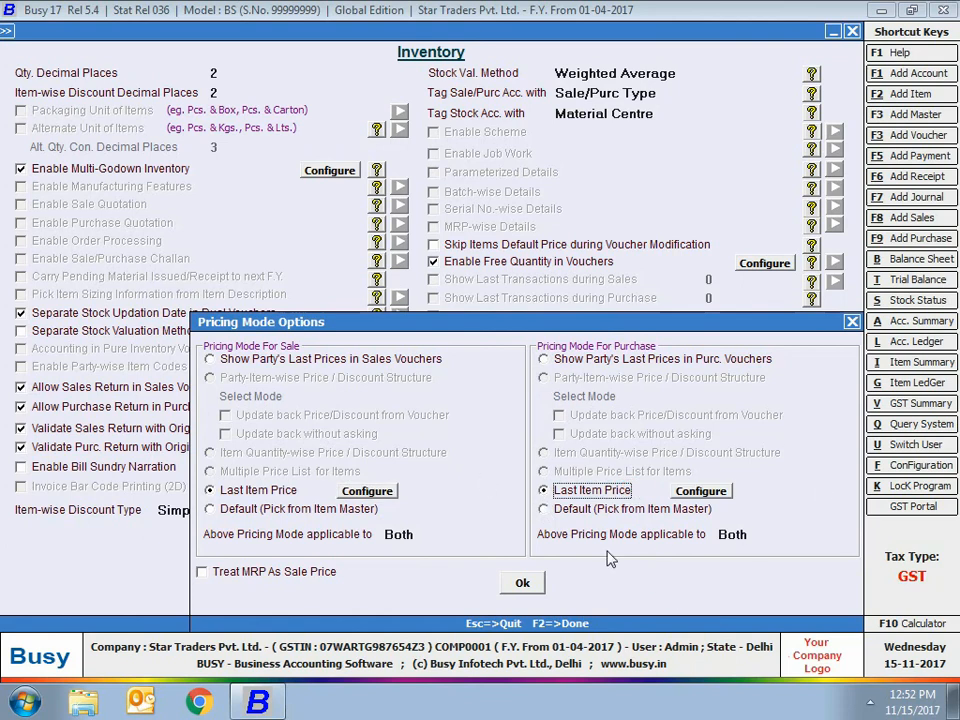
Step: Set the sale and purchase pricing modes to Default (Pick from Item Master), with the sale mode applicable to Both
click(300, 509)
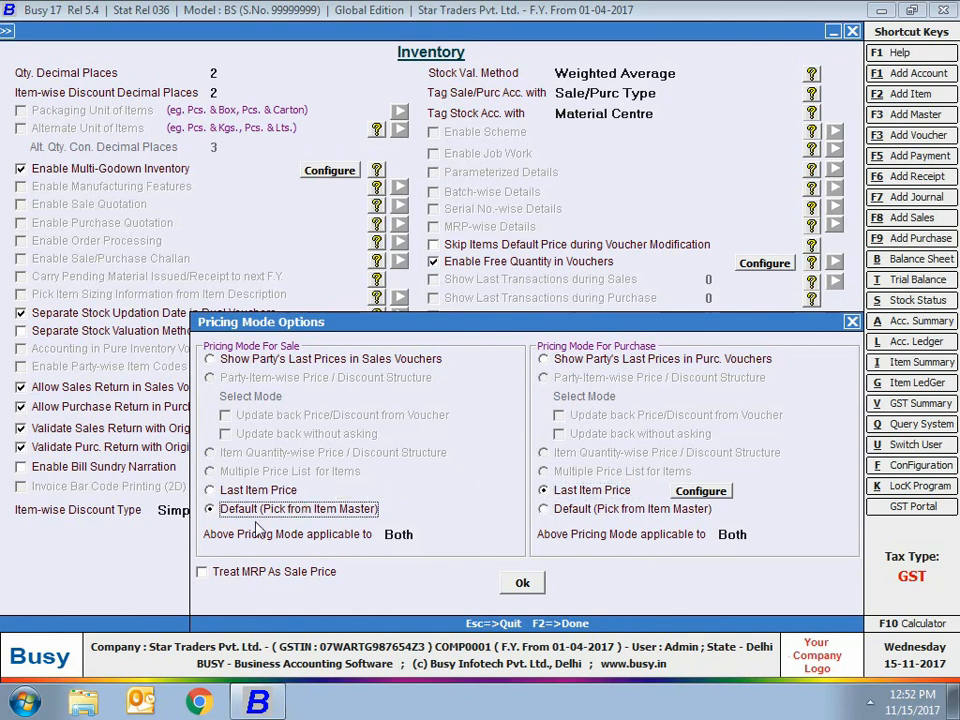
click(643, 509)
click(415, 534)
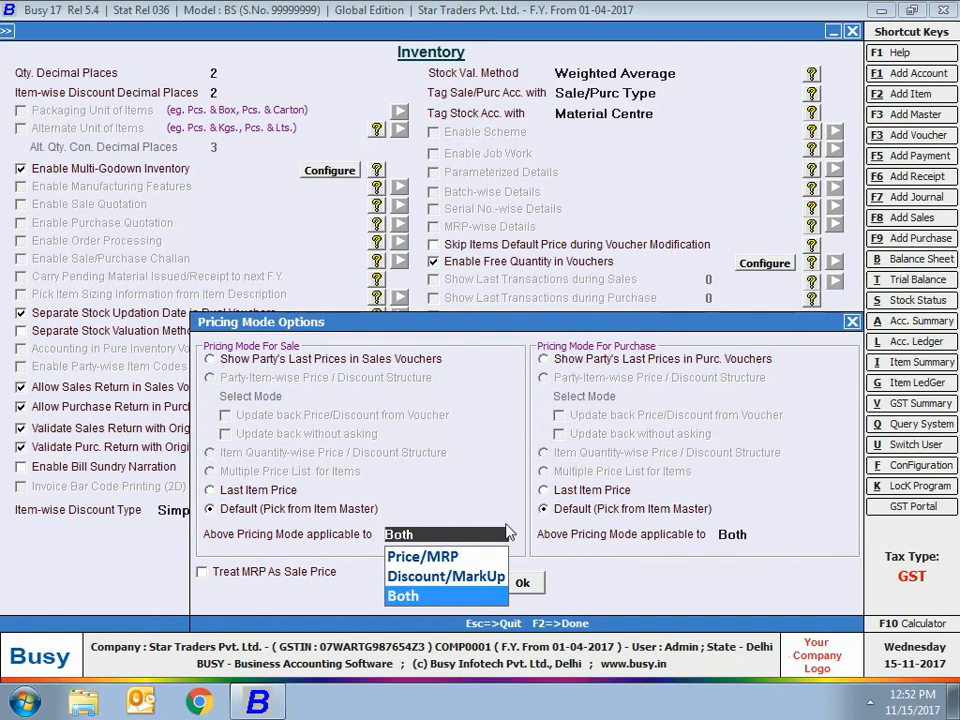
key(Return)
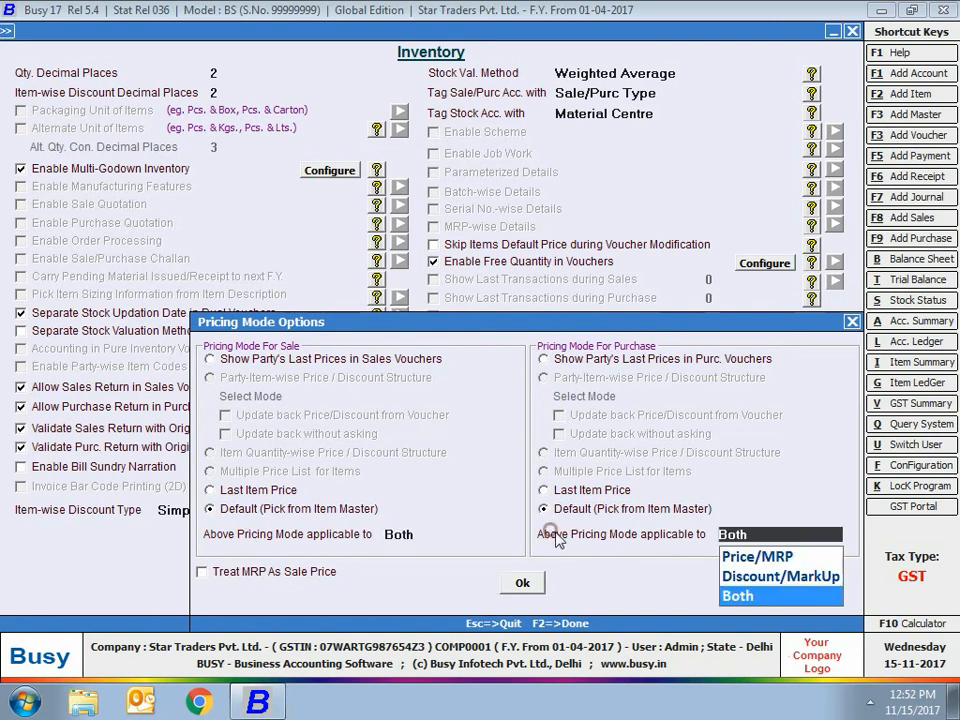
Step: Switch Treat MRP As Sale Price on and back off, and accept the pricing mode options
click(240, 576)
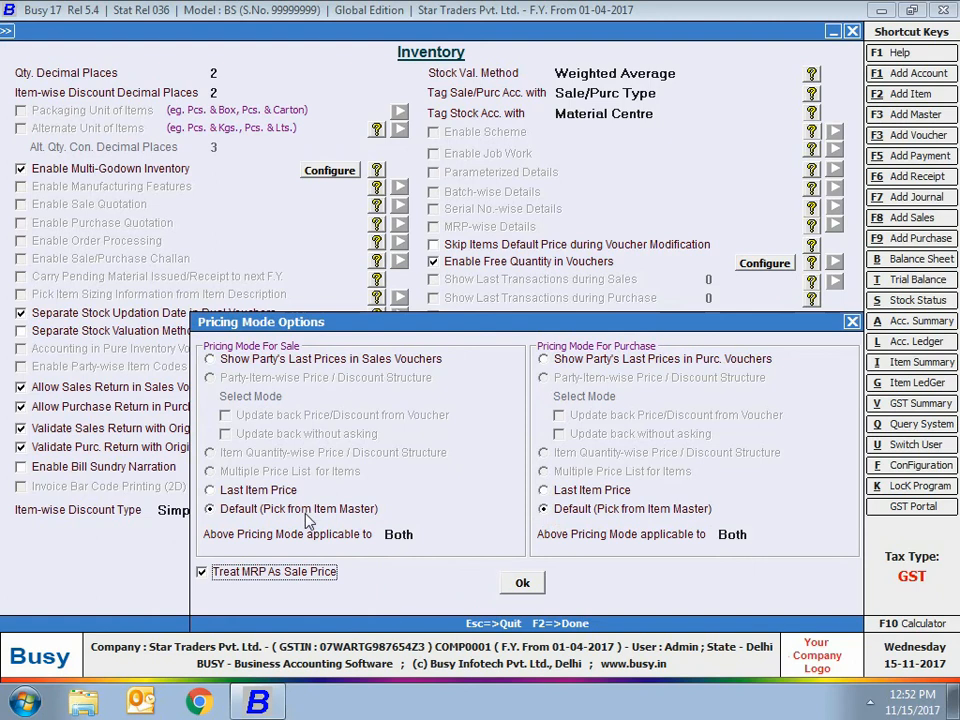
click(258, 574)
click(522, 582)
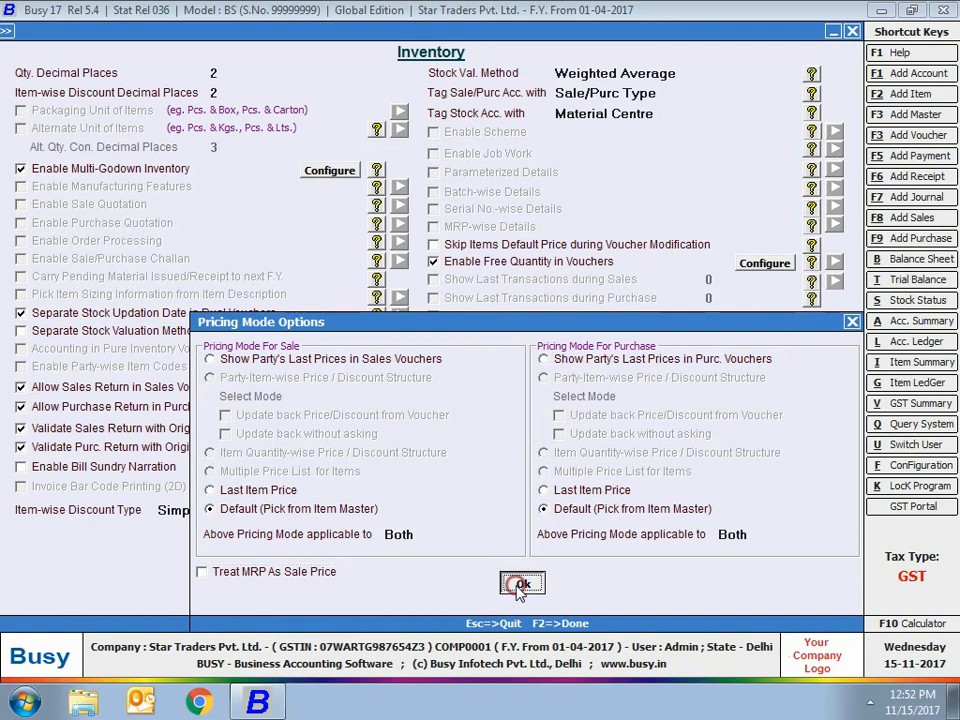
Step: Save the inventory feature settings and leave the configuration list
click(385, 597)
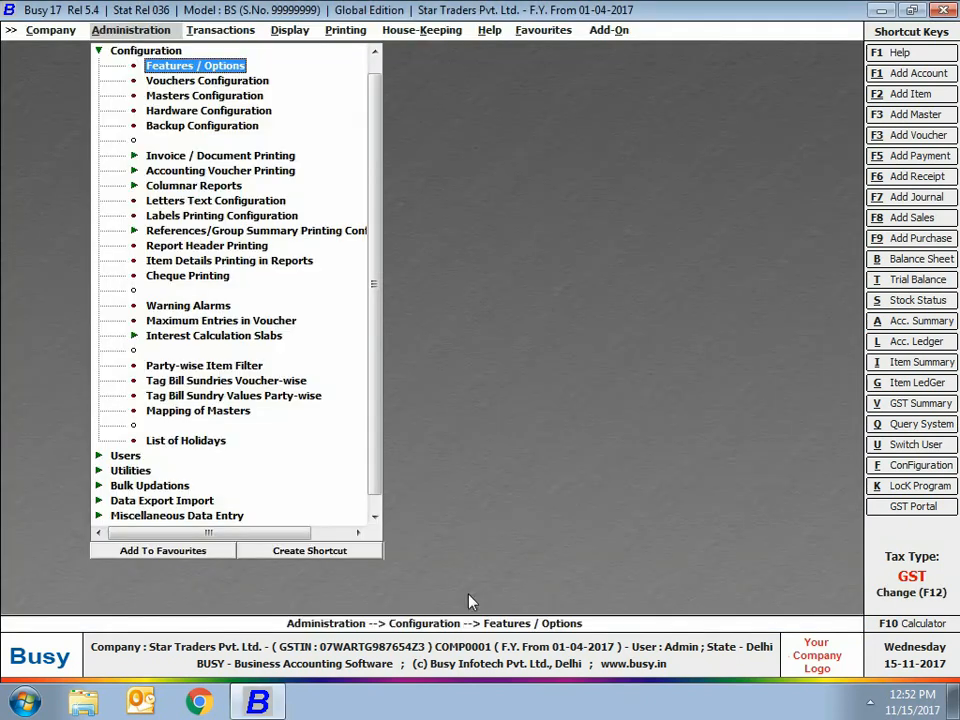
key(Escape)
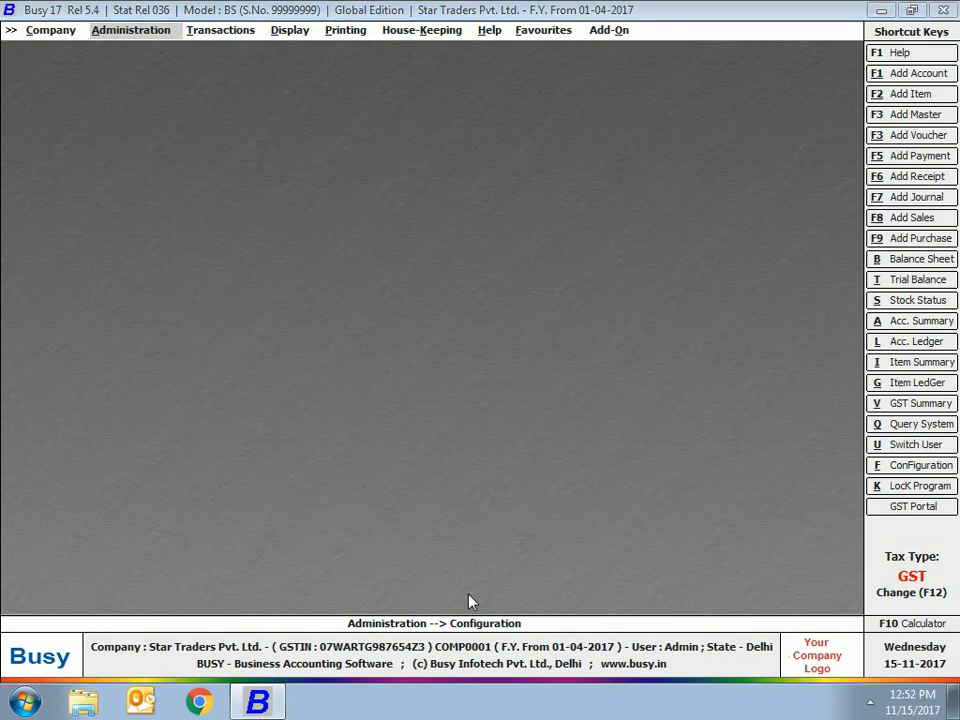